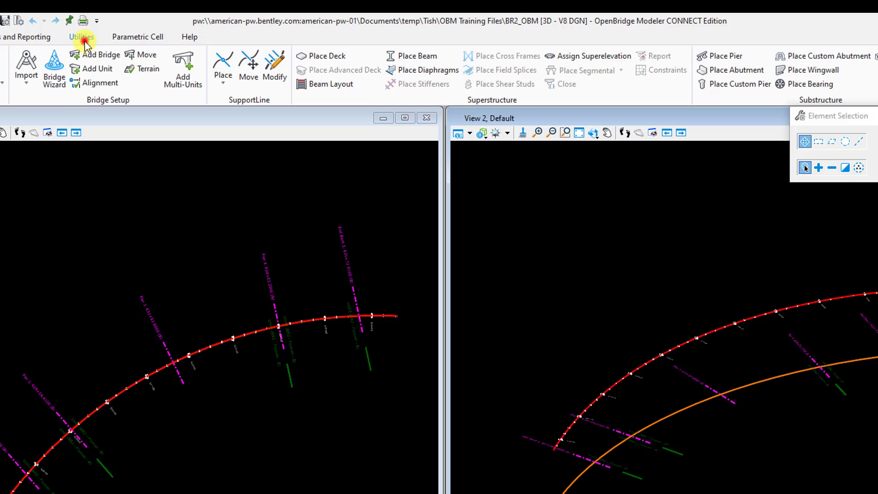
Open the deck template library and expand the Deck Slabs folder under Standard Templates.
click(83, 37)
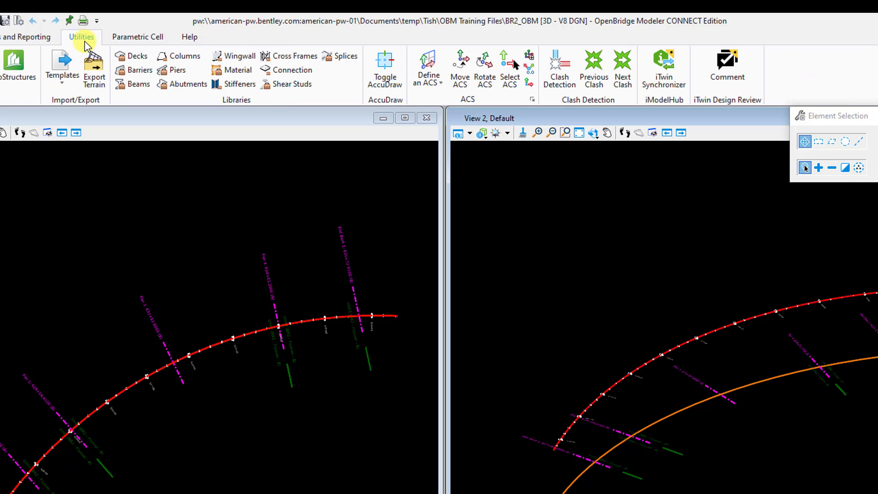
click(145, 59)
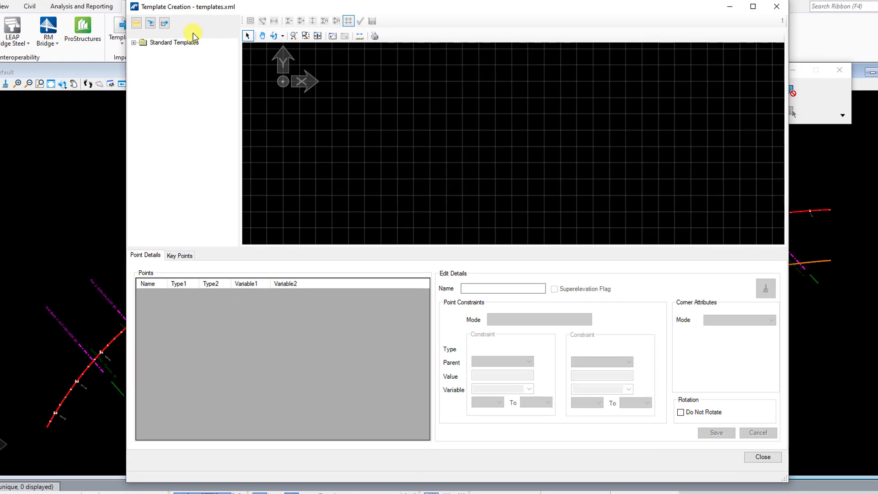
click(189, 26)
drag(211, 9, 194, 0)
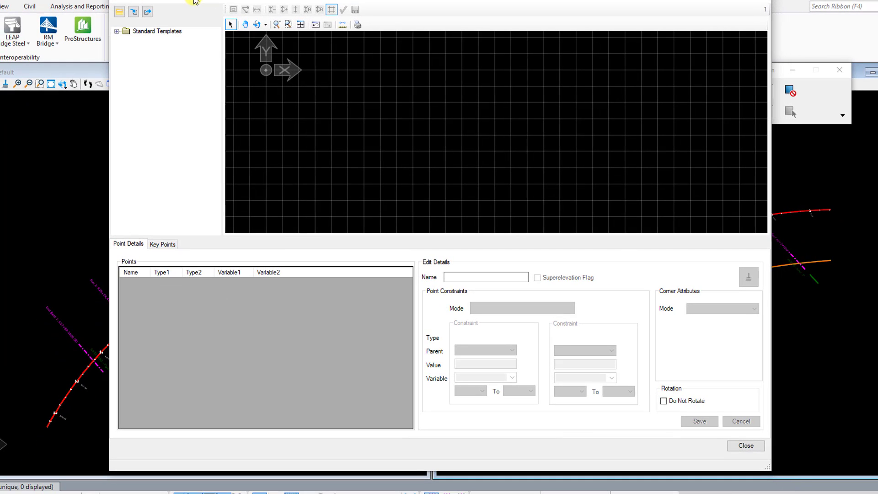
double_click(118, 33)
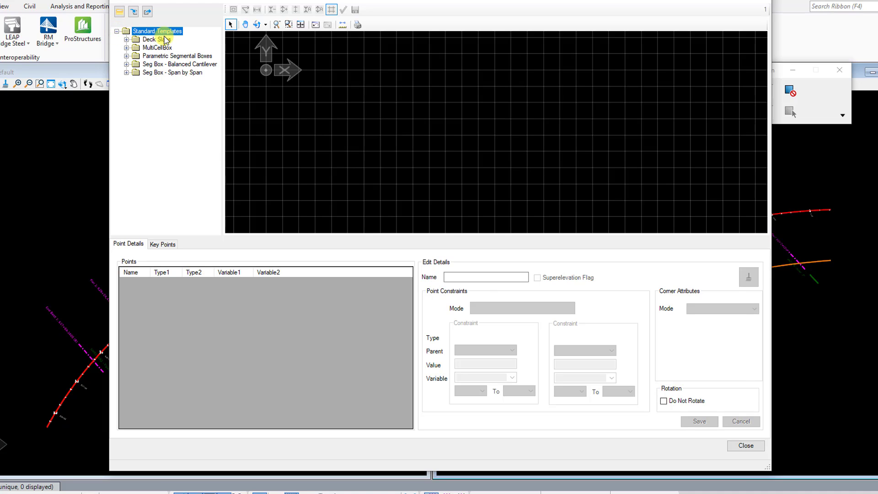
click(127, 39)
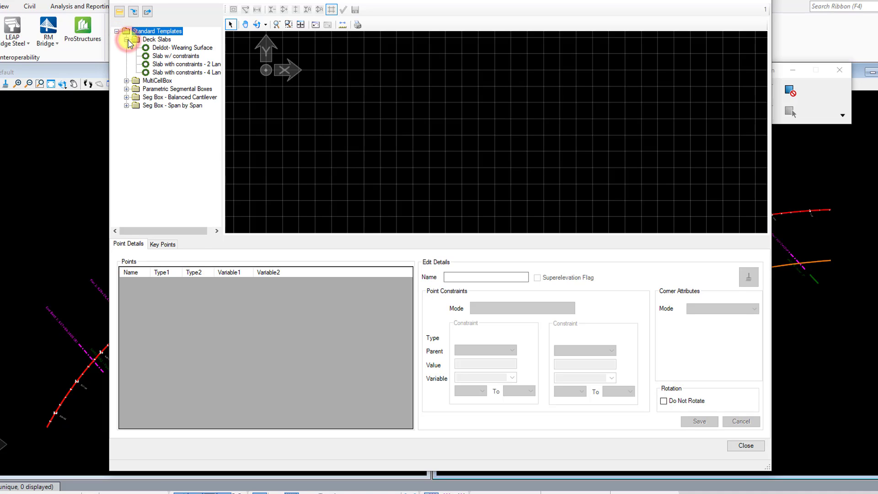
Make a copy of the "Slab w/ constraints" deck slab template.
click(205, 58)
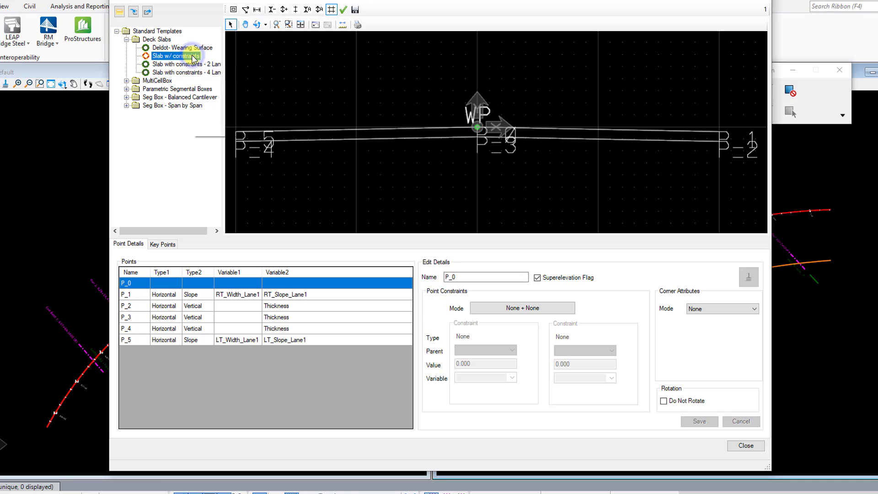
right_click(194, 58)
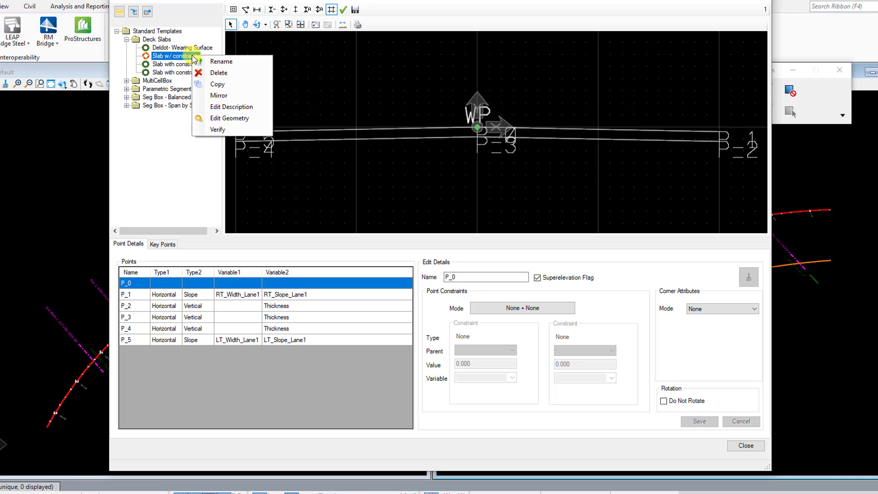
click(229, 84)
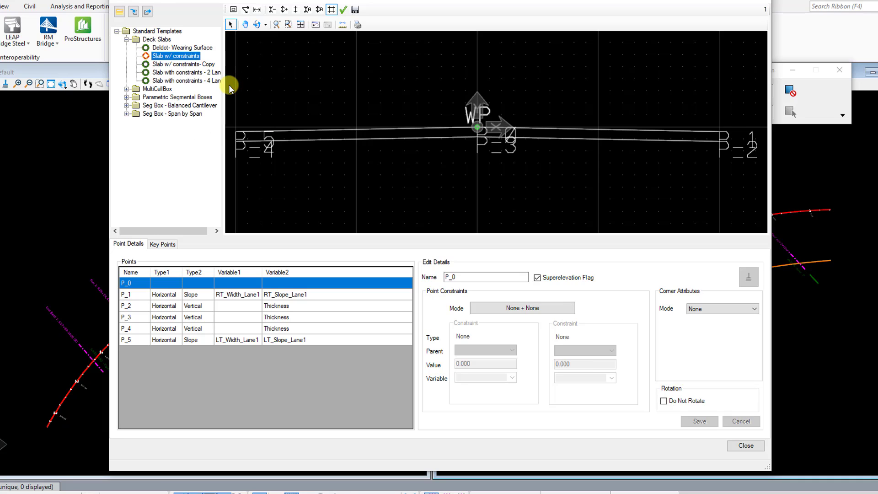
Rename the copied deck slab template as Flyover.
double_click(206, 64)
right_click(207, 65)
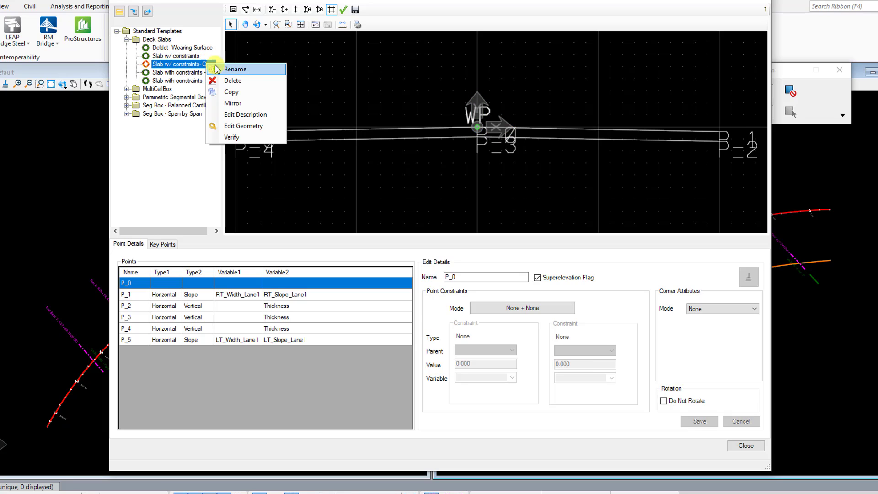
click(259, 70)
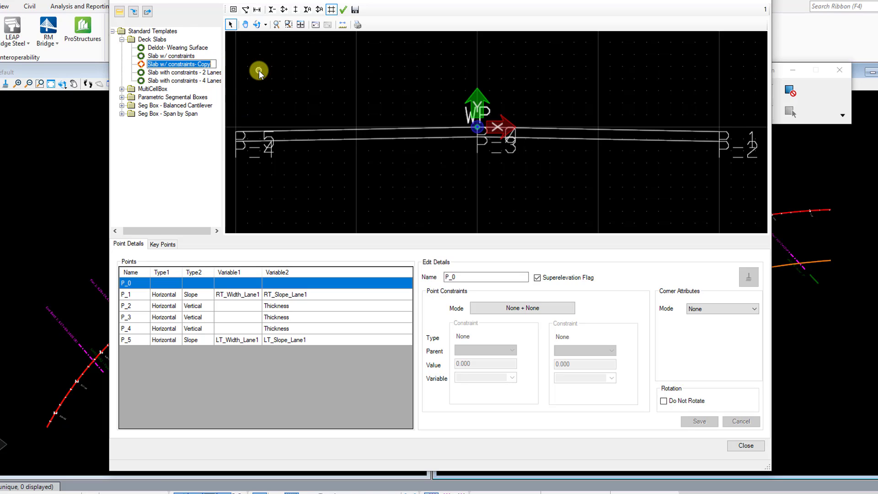
text(Flyover)
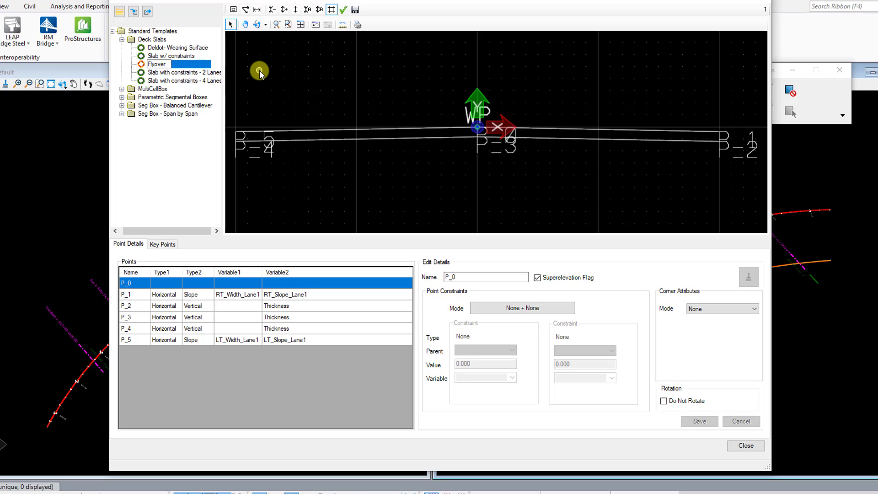
key(Return)
click(164, 66)
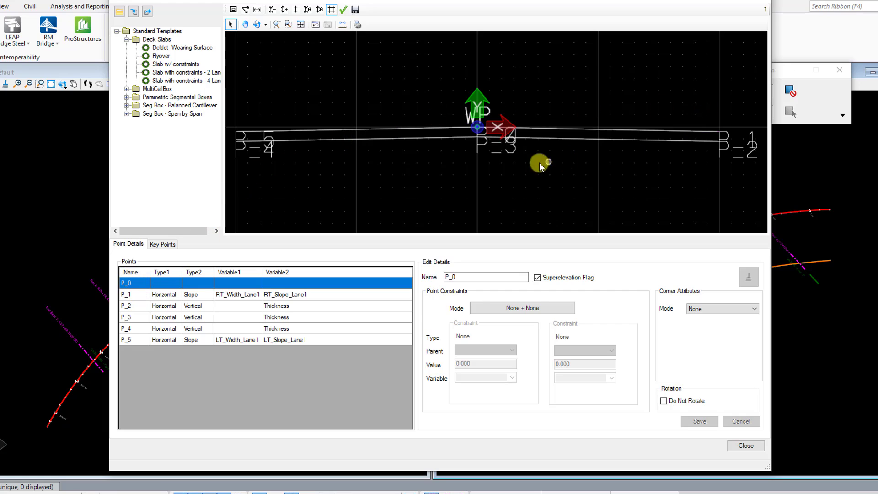
Examine the deck section and the width and slope constraints of points P_0, P_1 and P_5.
scroll(479, 125, up, 5)
scroll(464, 125, down, 5)
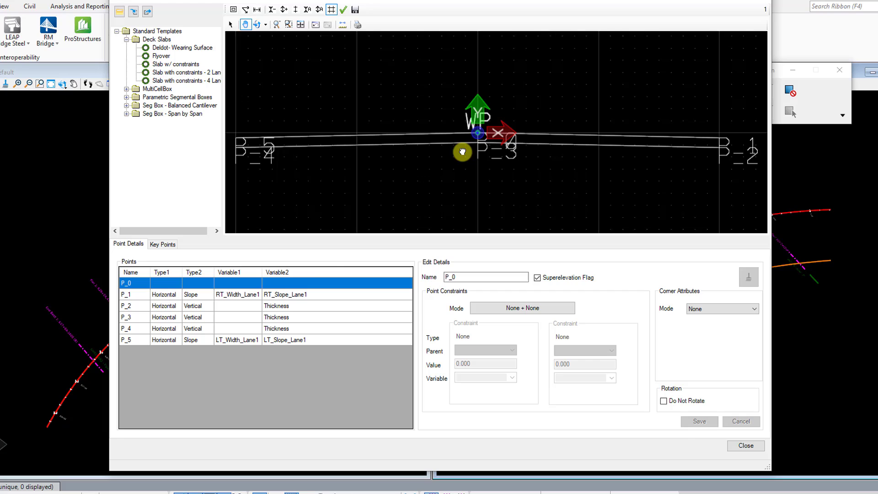
scroll(464, 147, up, 1)
scroll(465, 146, down, 1)
click(135, 295)
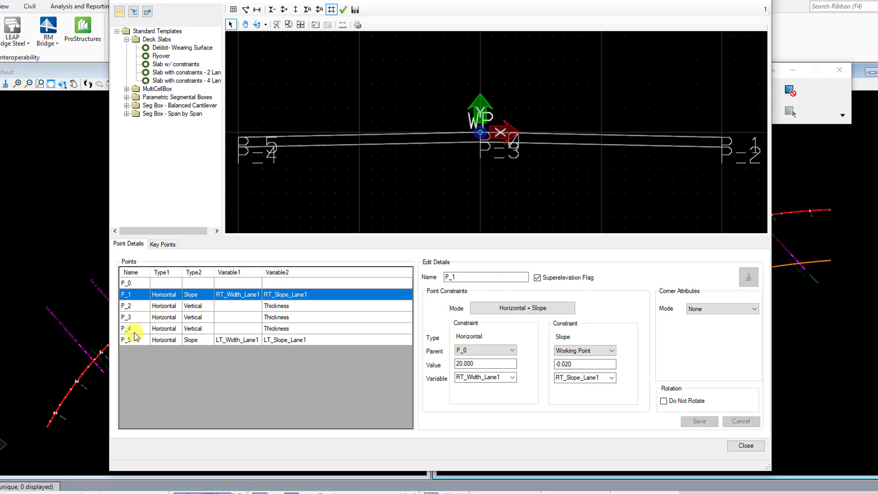
click(134, 340)
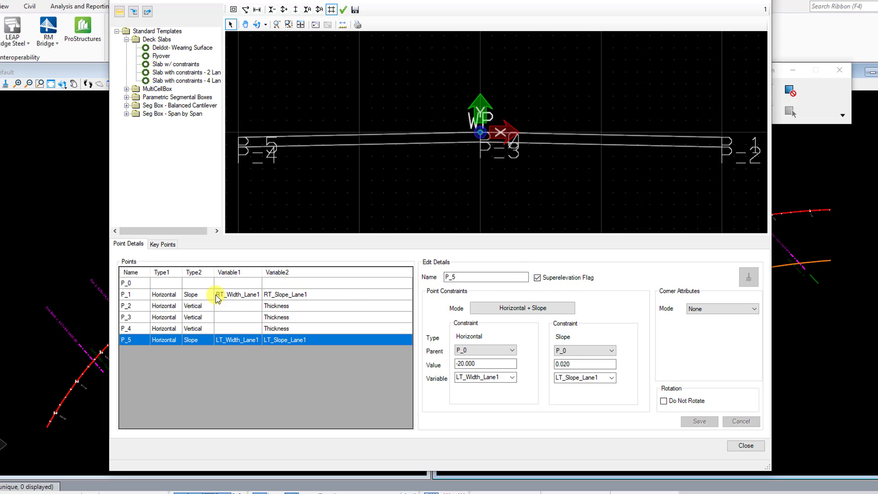
click(132, 283)
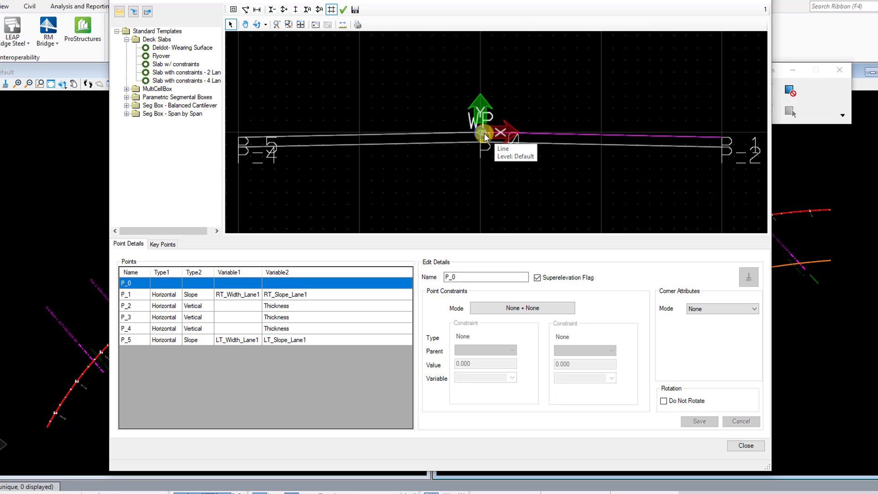
click(133, 296)
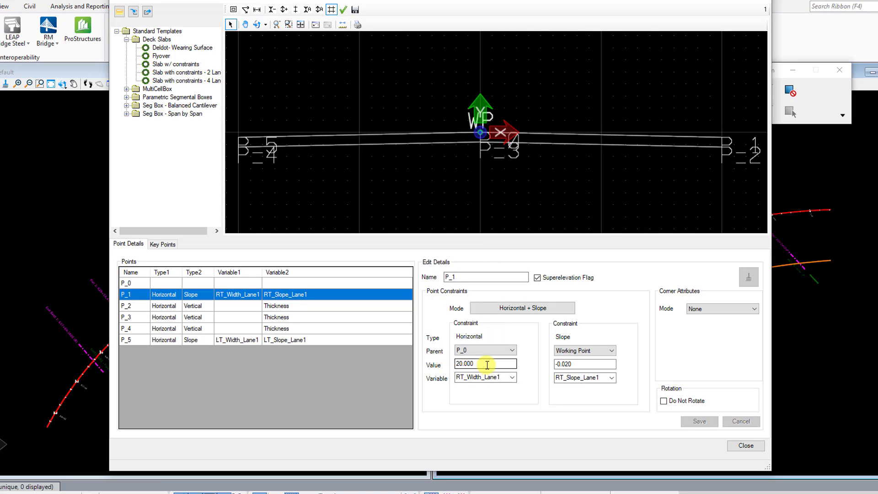
double_click(486, 365)
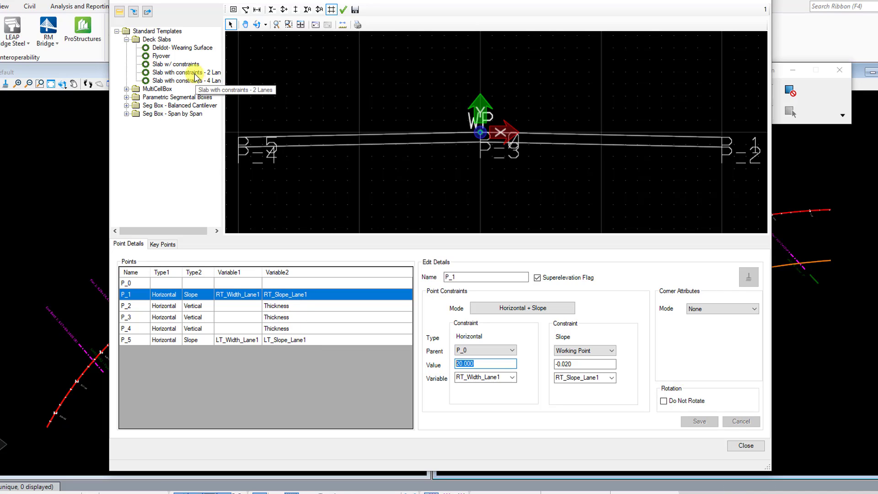
Select the Flyover template and review the parent, value and variable constraints of its points, including the thickness constraints.
click(164, 55)
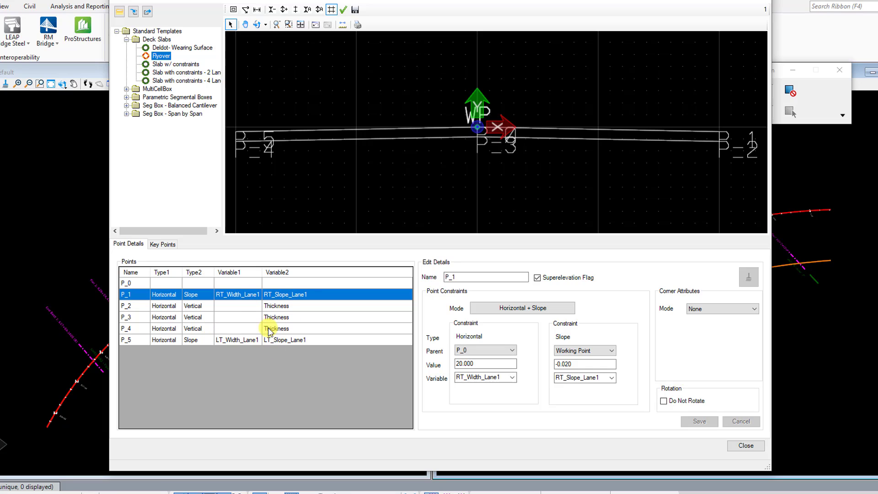
click(146, 307)
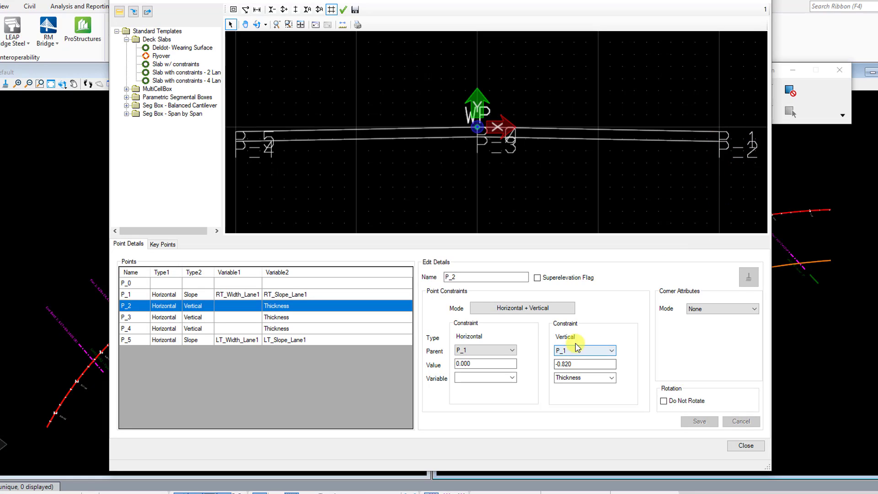
drag(578, 364, 571, 364)
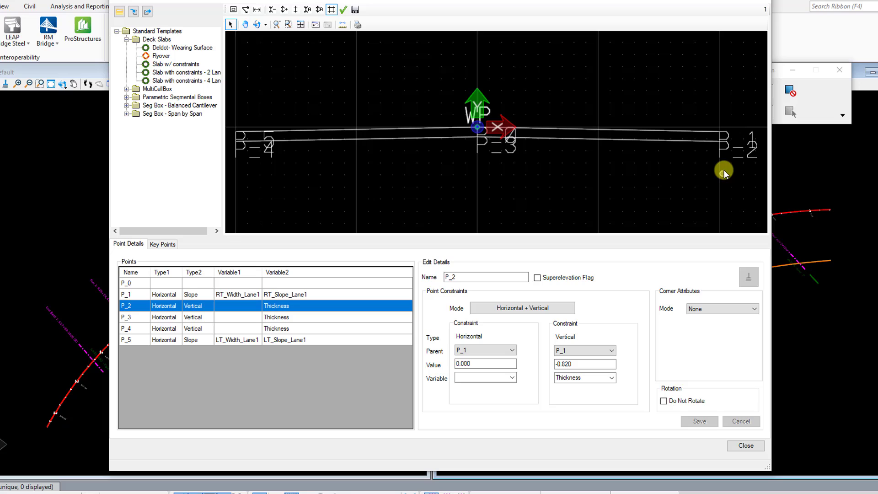
click(135, 317)
click(137, 330)
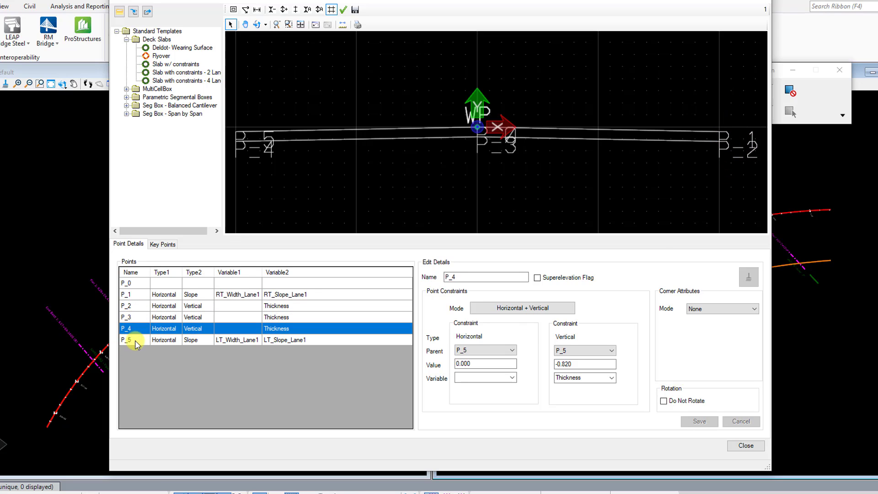
click(136, 341)
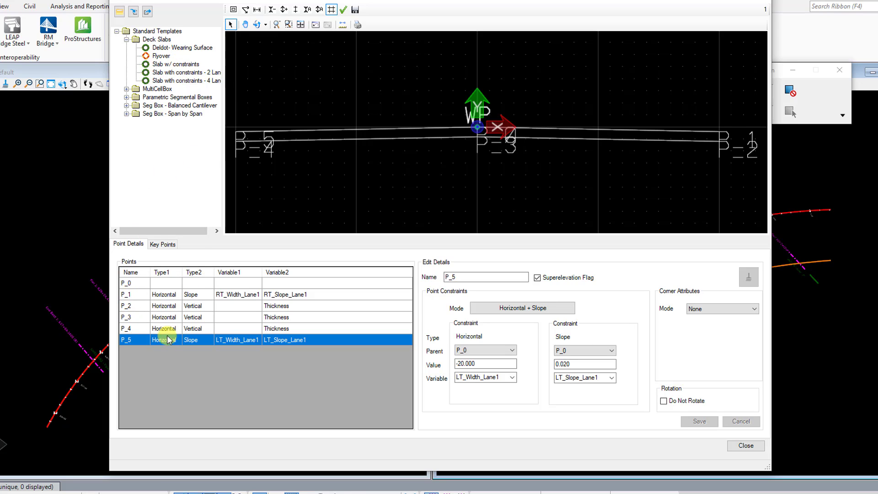
click(143, 295)
click(144, 306)
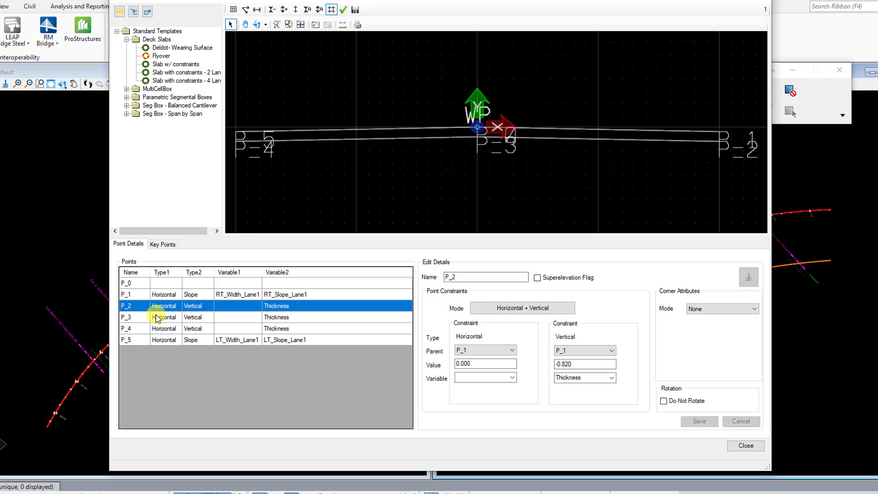
Set the horizontal constraint value of point P_1 to 15.
click(139, 296)
click(489, 364)
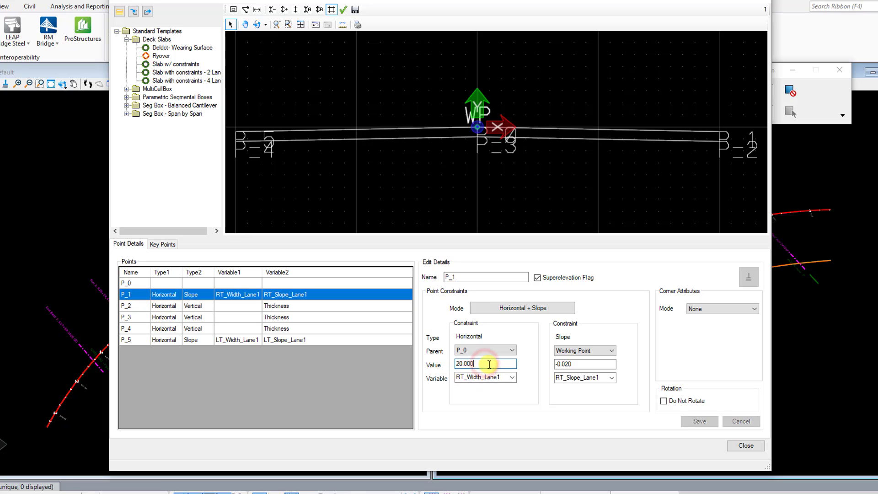
double_click(489, 364)
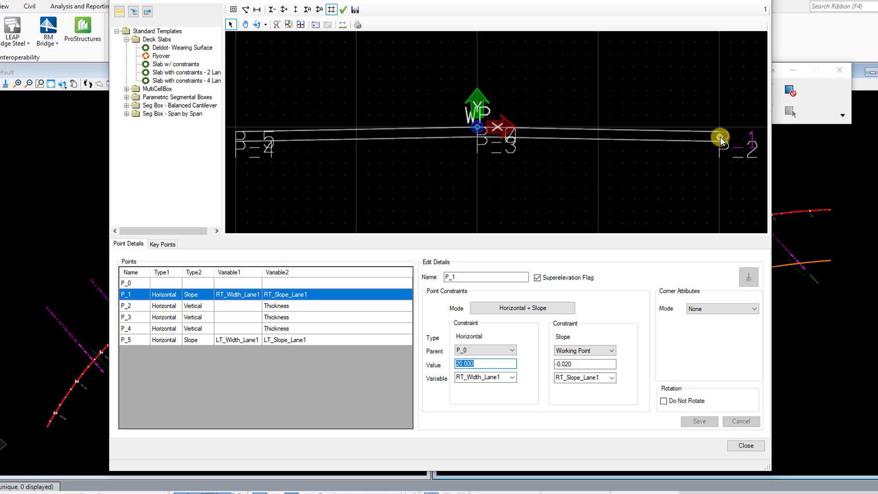
click(494, 365)
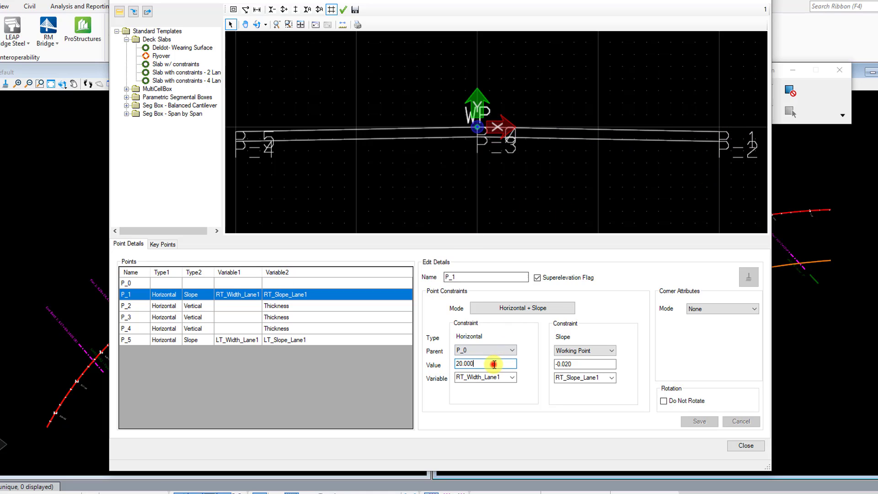
double_click(492, 365)
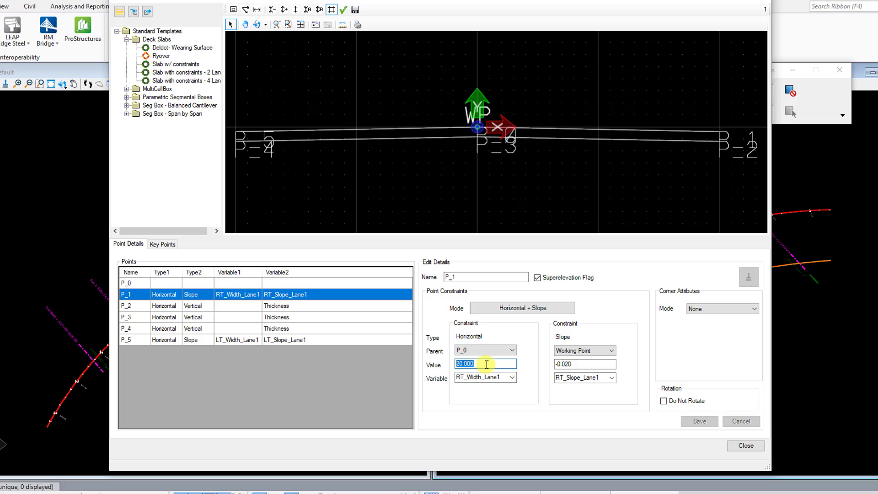
text(15)
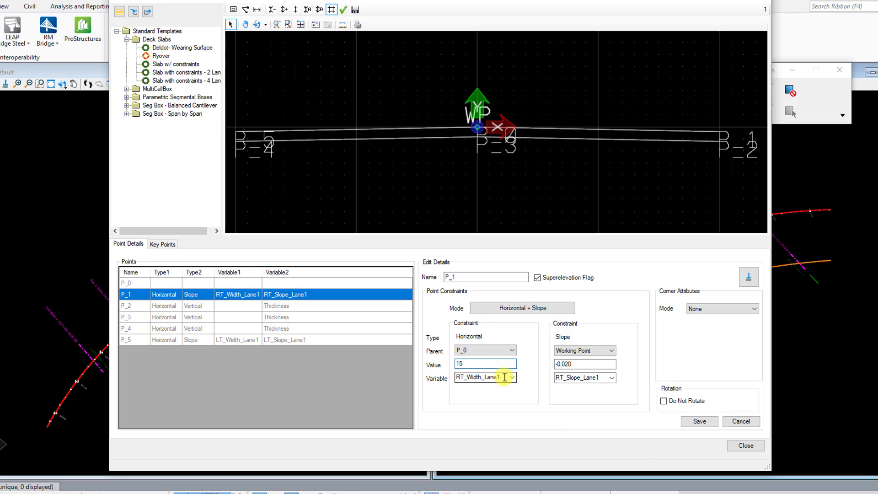
Keep the RT_Width_Lane1 variable, set the slope constraint value of point P_1 to -0.080, and save the point.
double_click(505, 378)
click(490, 378)
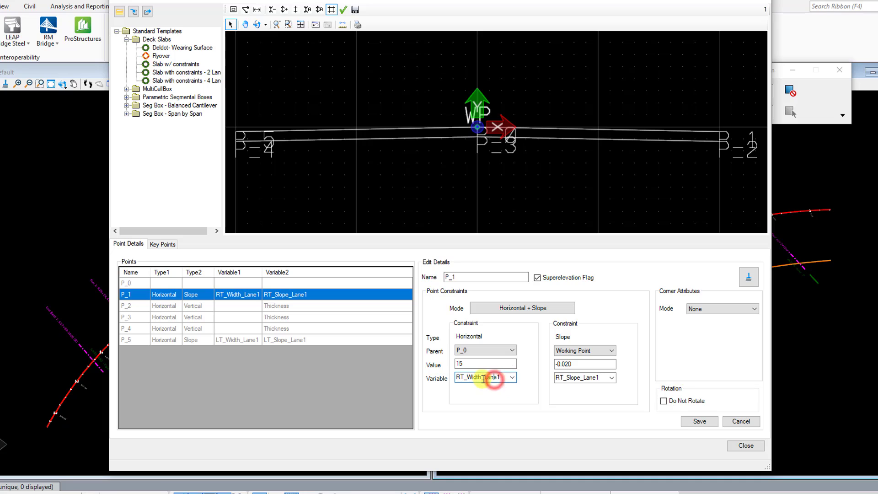
drag(458, 378, 514, 376)
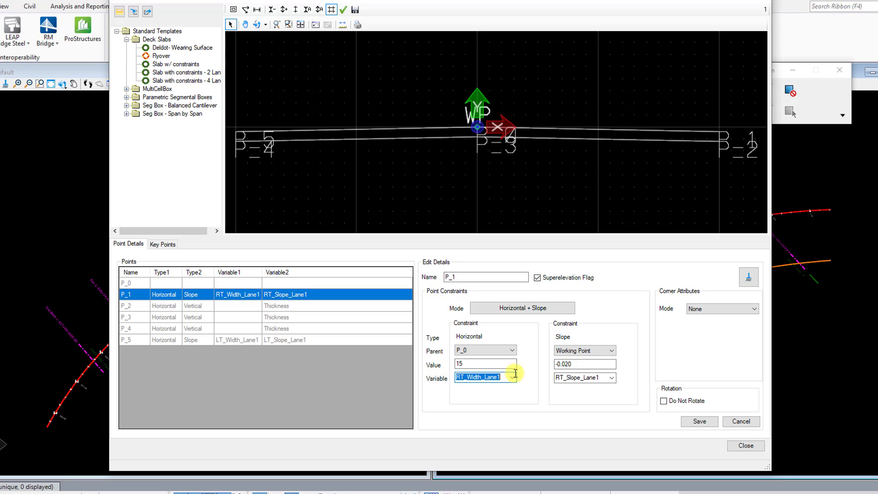
click(494, 364)
double_click(565, 365)
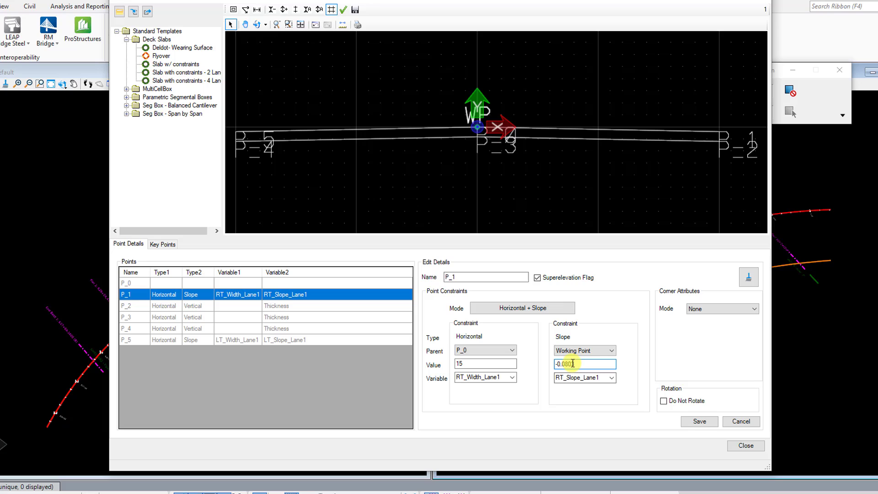
click(691, 421)
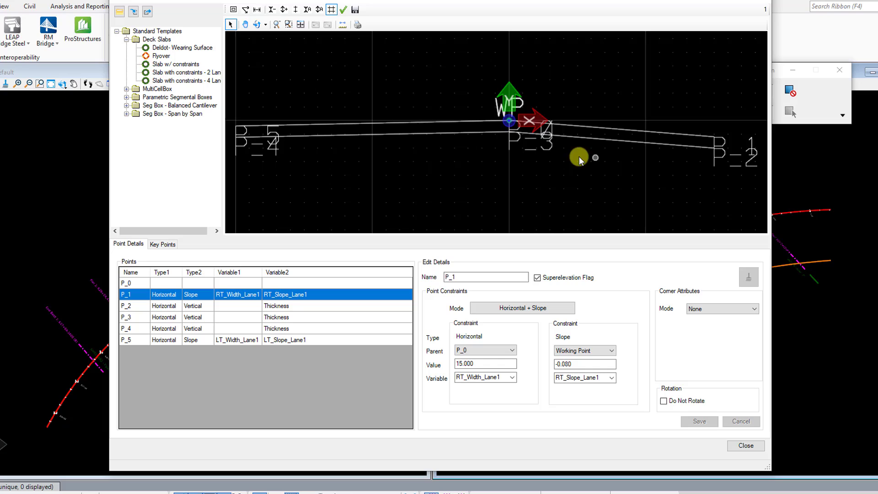
Refine the slope constraint value of point P_1 to -0.0803 and save the point.
click(583, 364)
text(3)
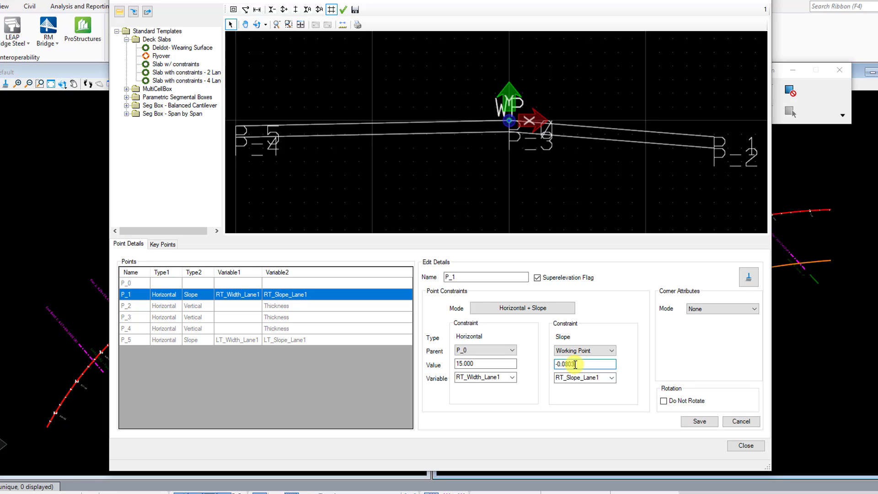
click(698, 421)
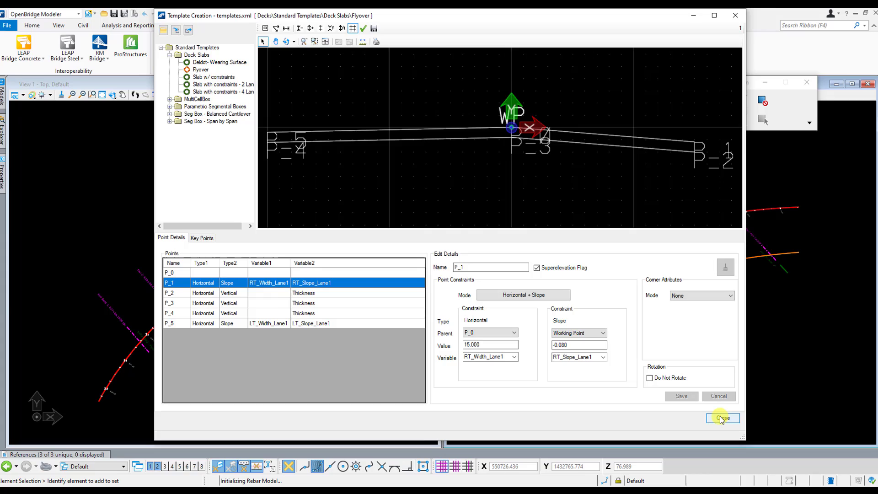
Close the template editor and set the design file's working units accuracy to 0.1234.
click(746, 445)
click(343, 114)
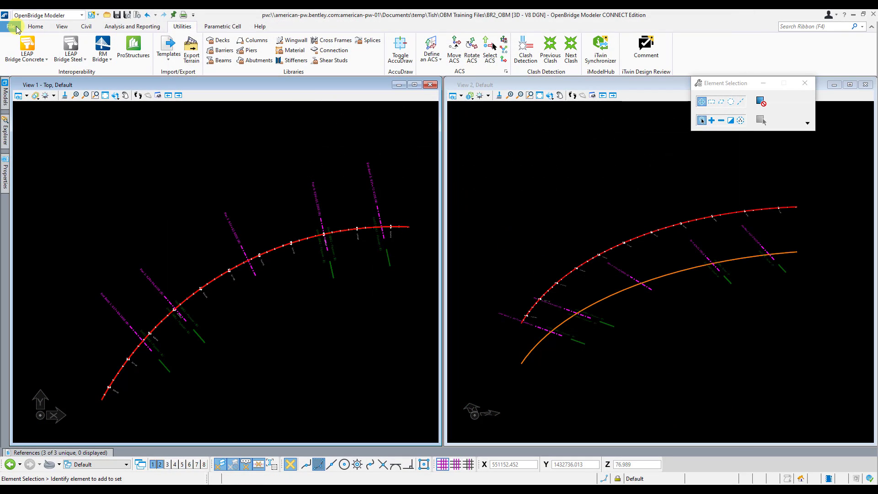
click(16, 27)
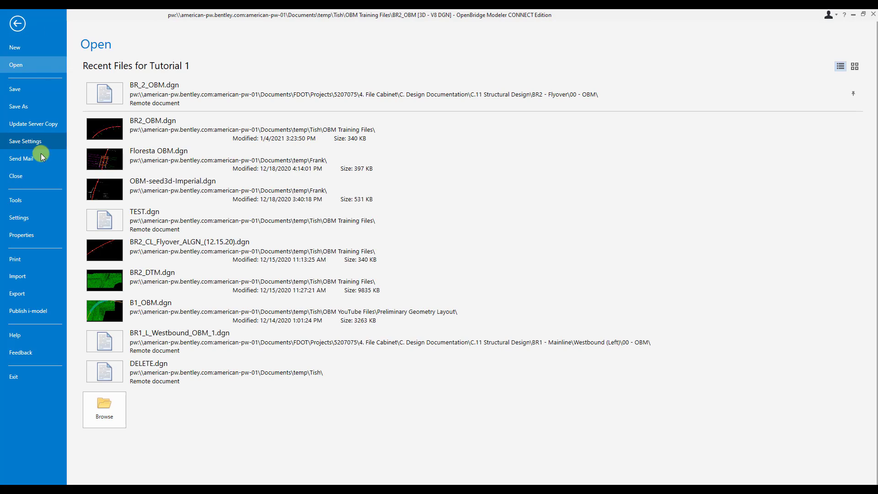
click(26, 218)
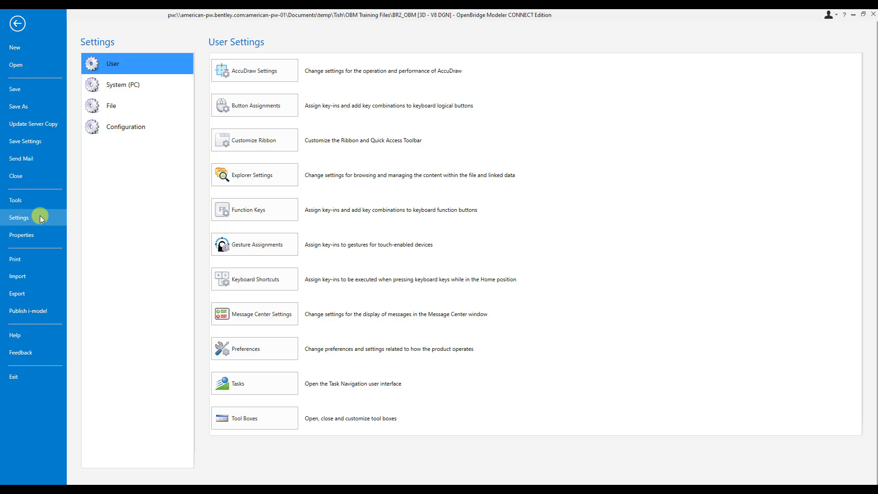
click(125, 105)
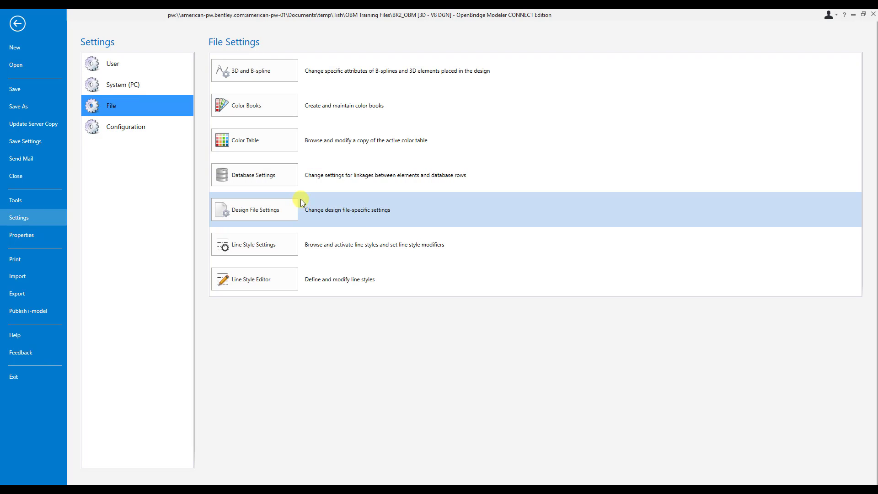
click(290, 212)
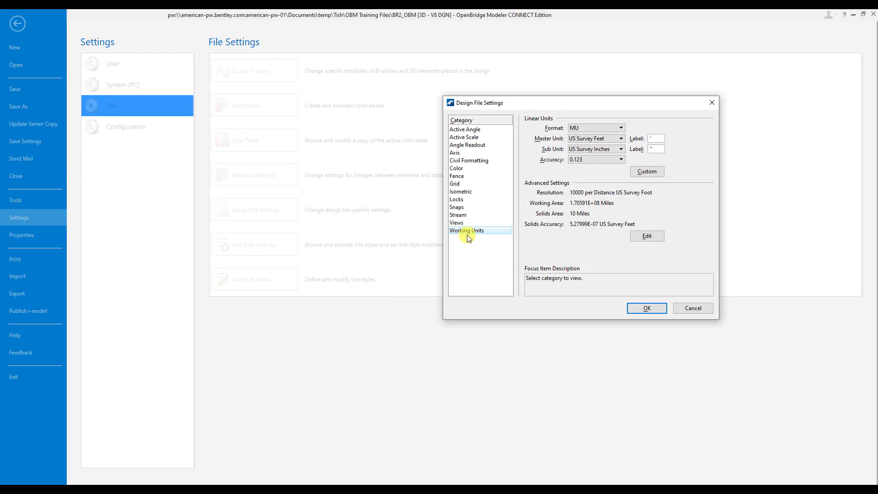
click(621, 159)
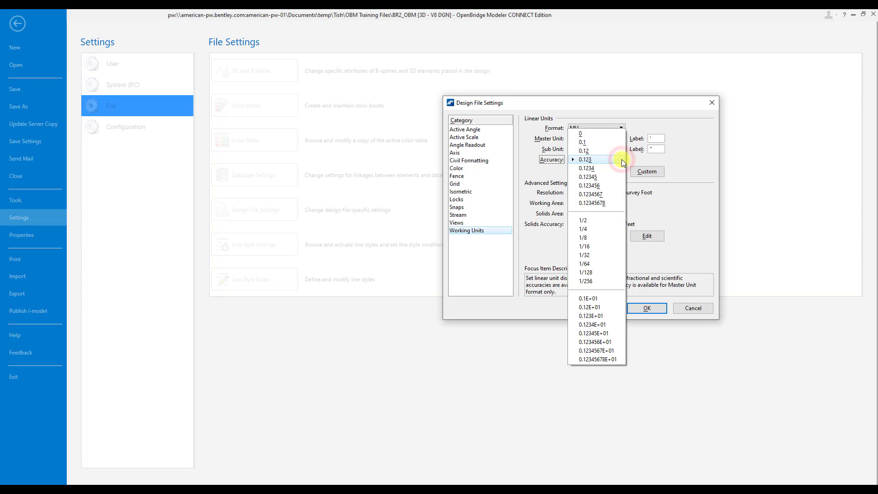
click(618, 168)
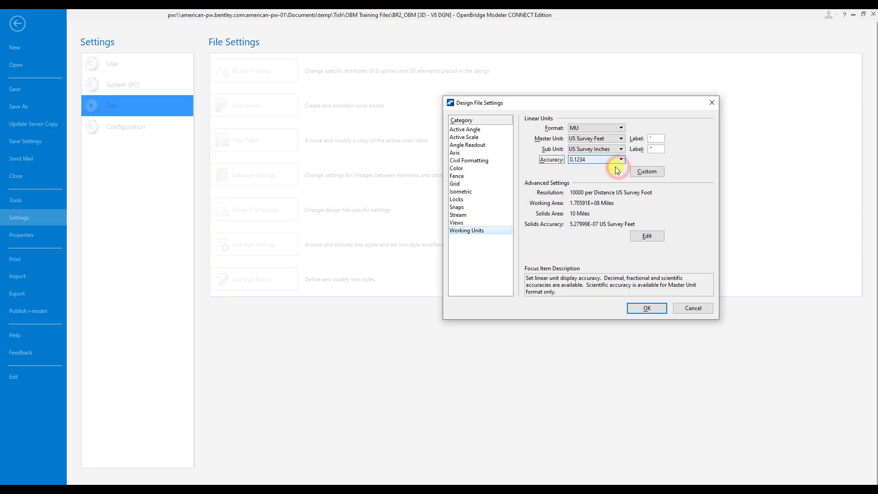
click(647, 308)
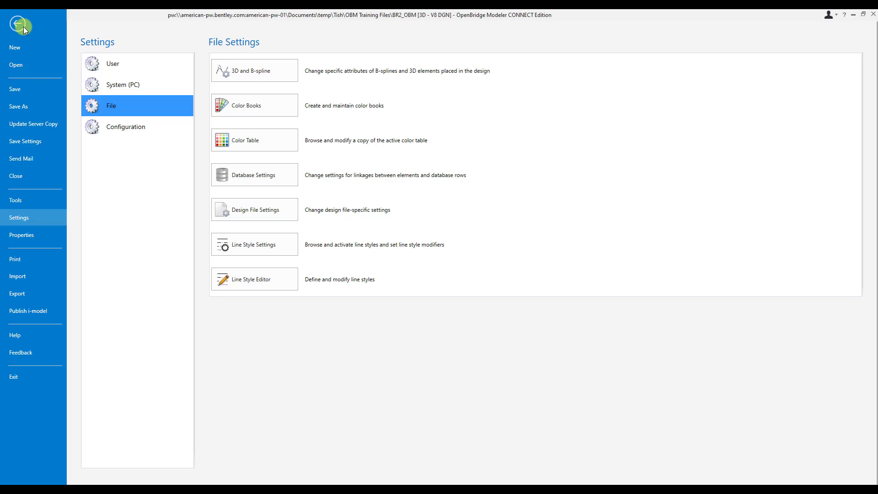
click(18, 24)
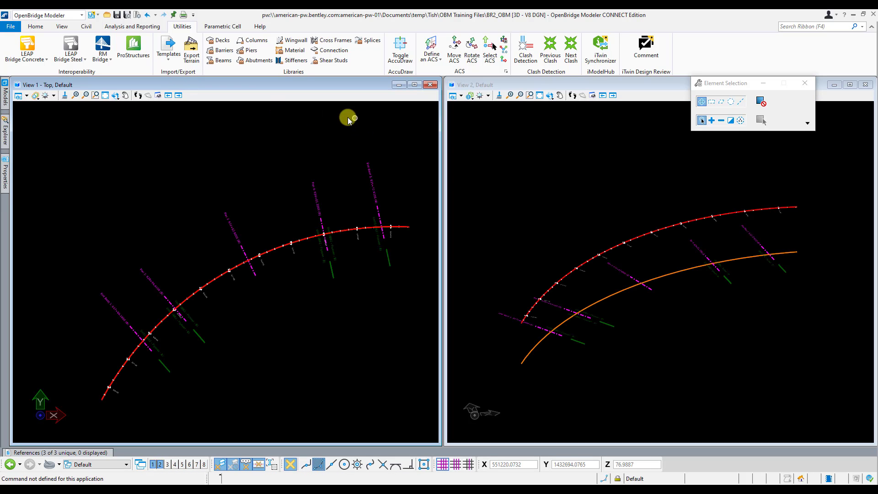
Reopen the template library and load the Flyover template from the standard deck slabs.
click(169, 46)
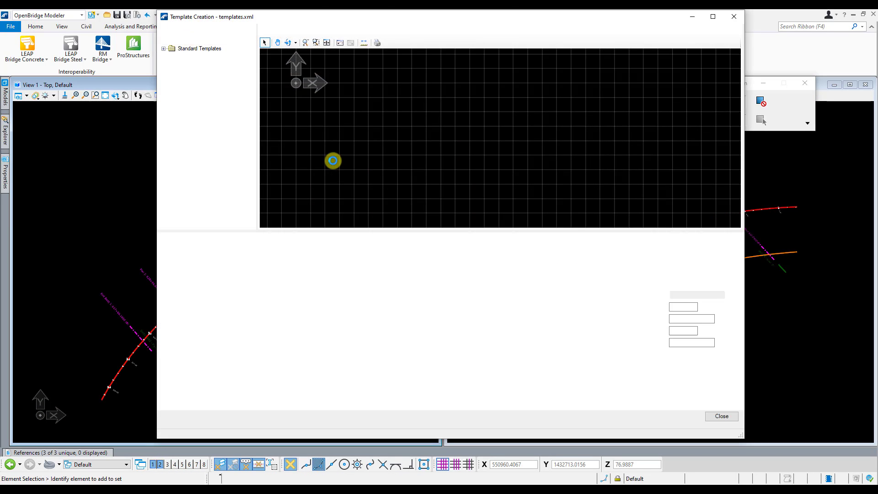
click(164, 48)
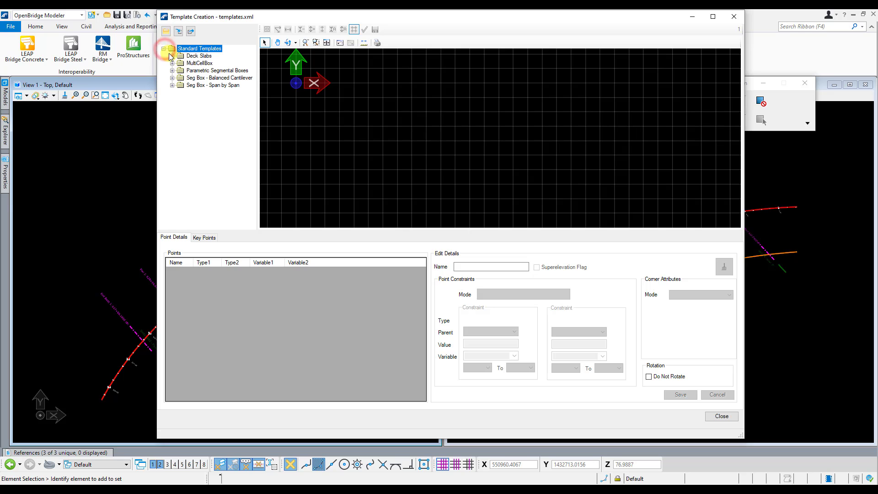
click(173, 56)
click(203, 70)
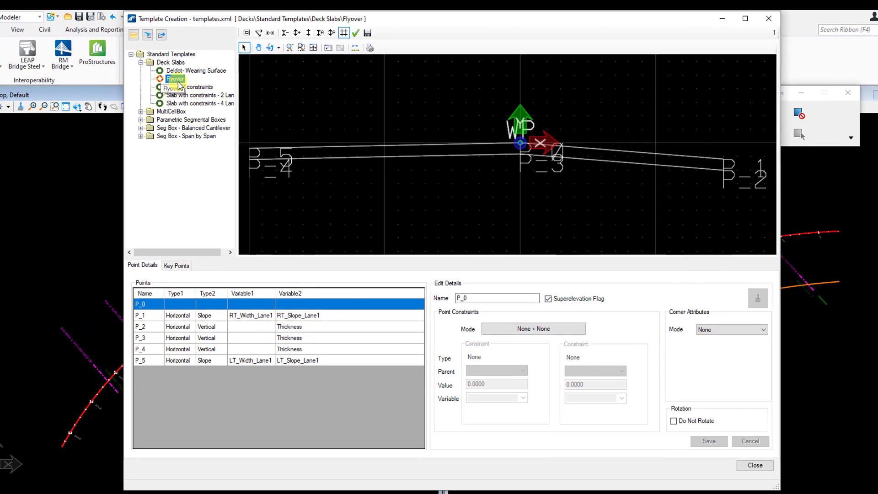
Check the slope constraint value of point P_1 at the four-decimal accuracy.
click(315, 316)
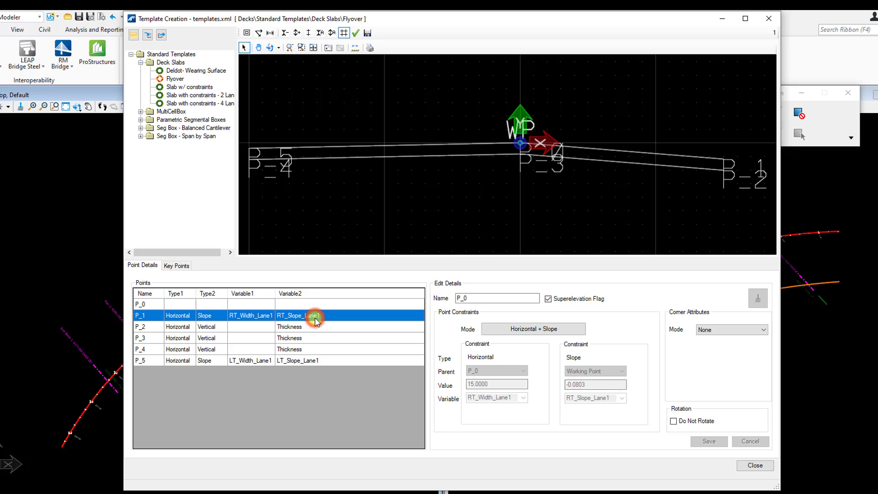
drag(596, 386, 582, 386)
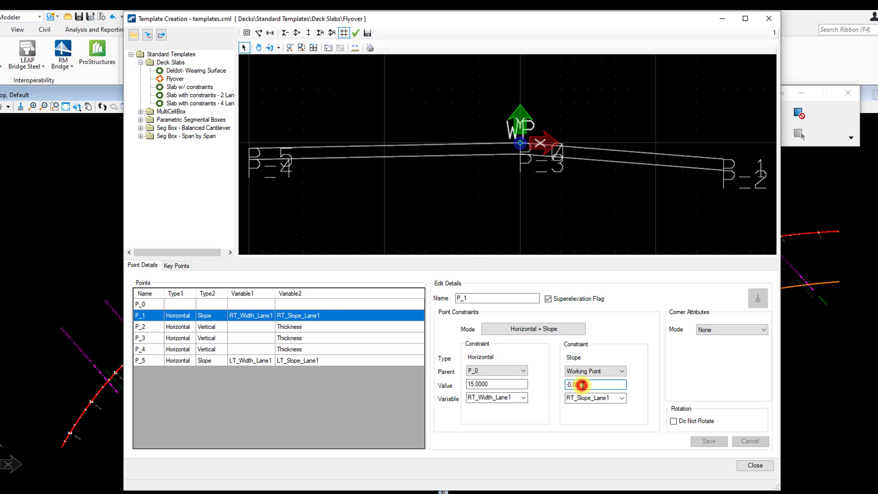
text(3)
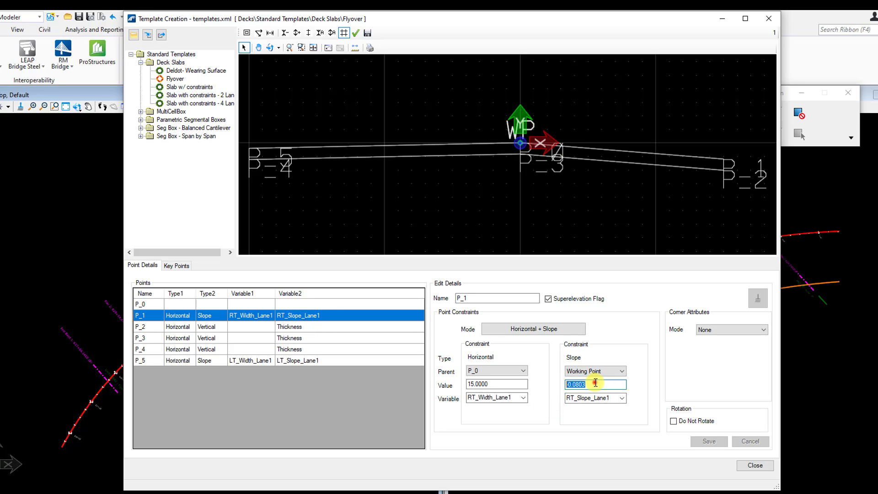
Set the vertical constraint value of point P_2 to -0.70833, keeping the Thickness variable, and save the point.
click(287, 328)
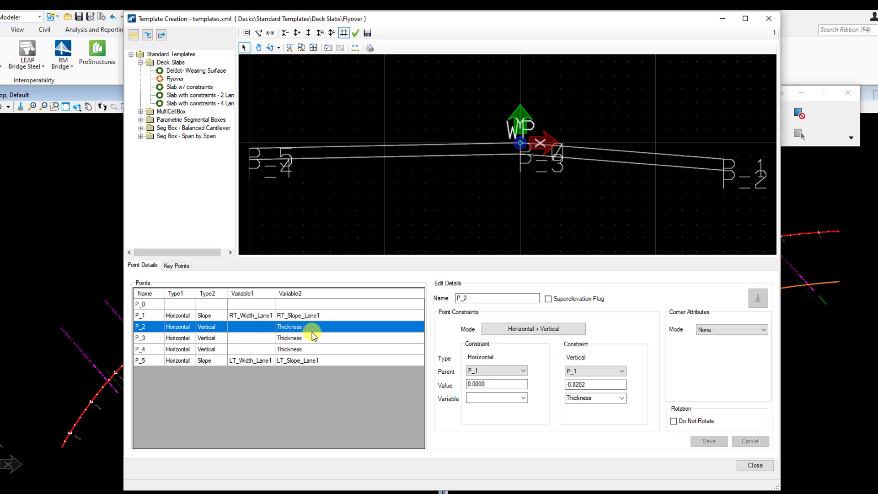
click(625, 387)
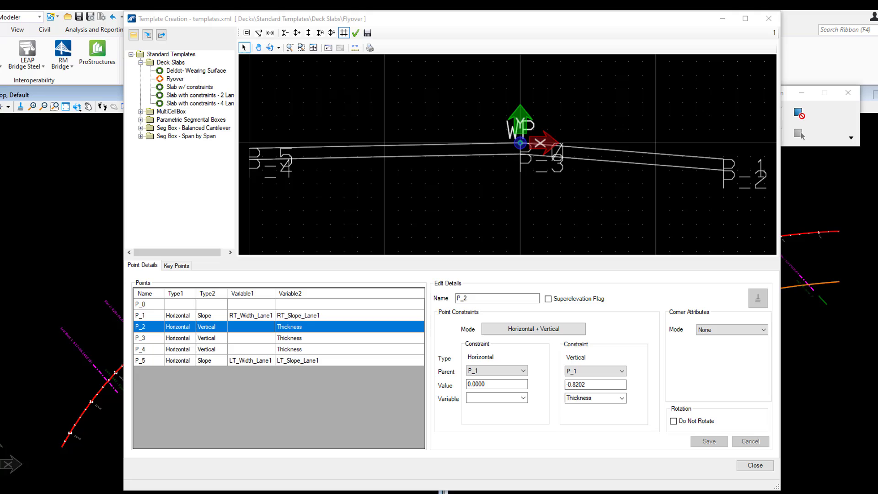
double_click(595, 384)
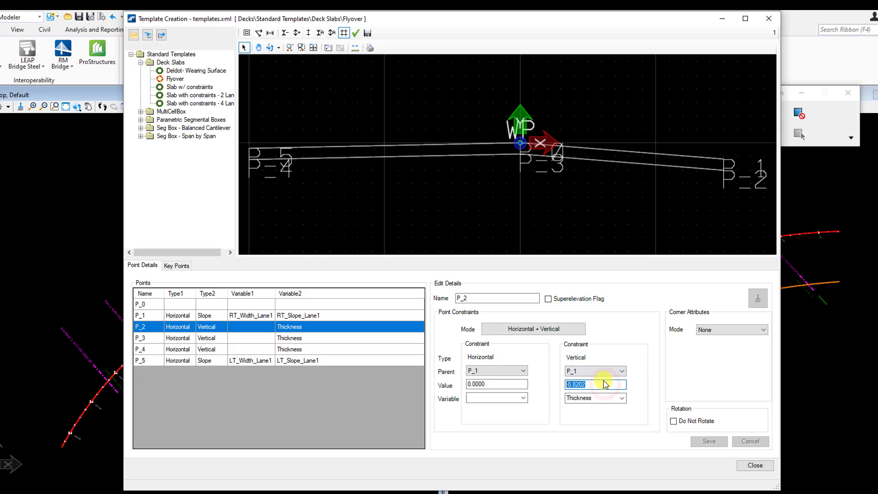
text(-0.70833)
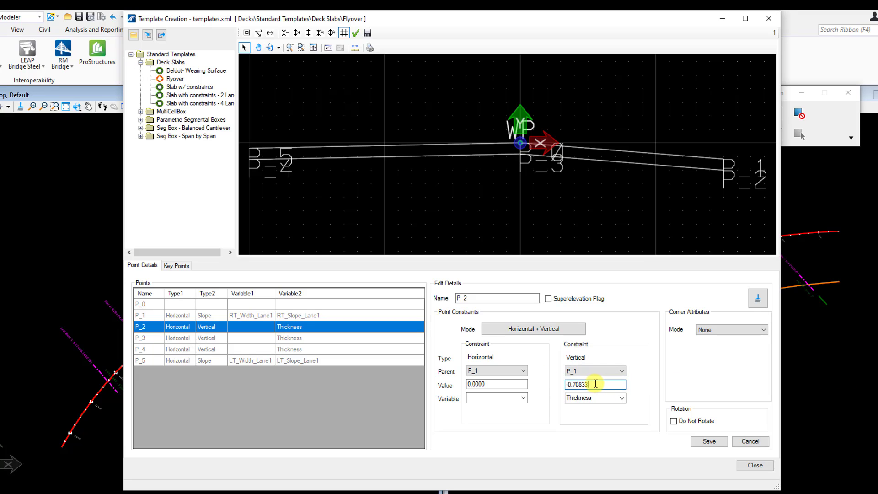
click(709, 442)
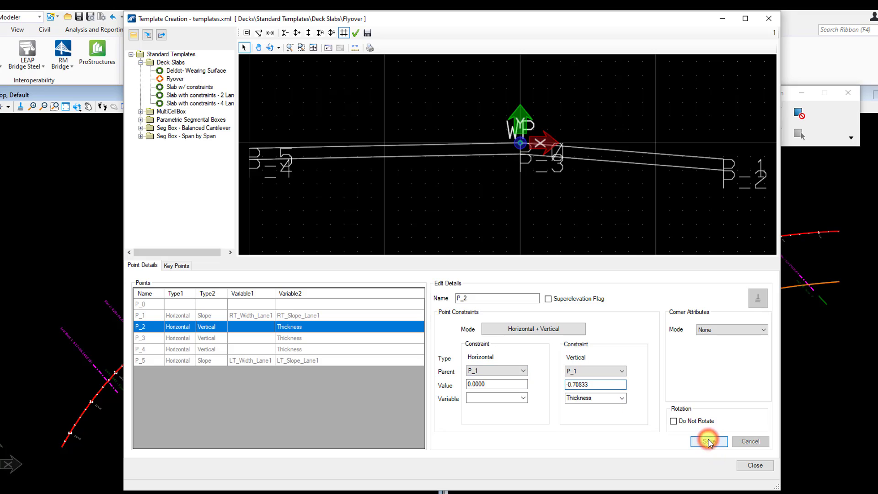
Set the vertical constraint value of point P_3 to -0.70833 and save the point.
click(305, 340)
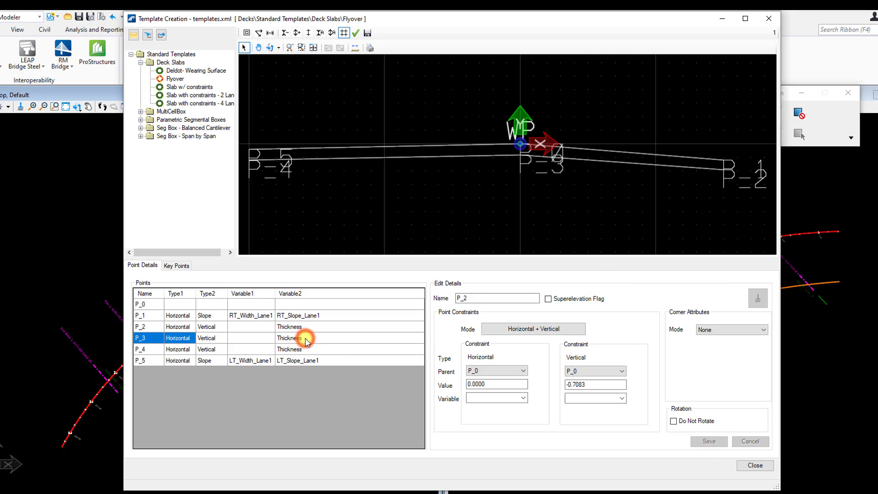
drag(592, 384, 540, 383)
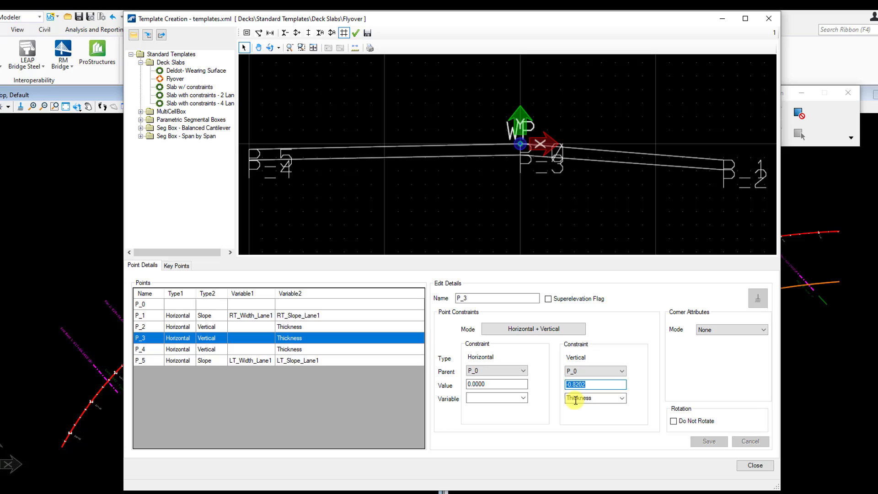
text(-0.70833)
click(707, 441)
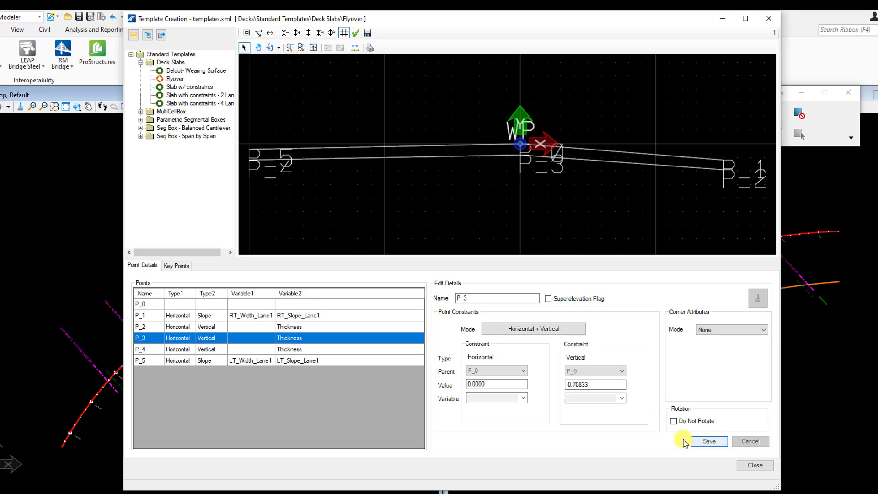
Set the vertical constraint value of point P_4 to -0.70833 and save the point.
click(315, 350)
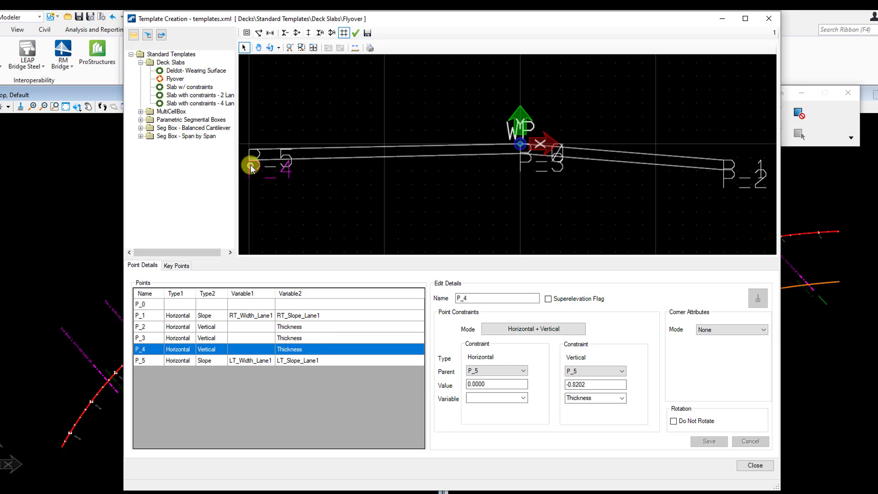
drag(567, 385, 590, 384)
text(-0.70833)
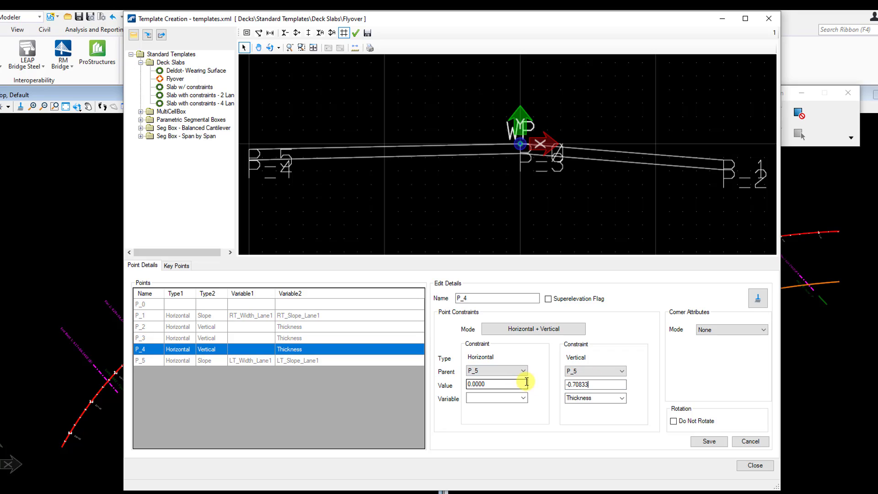
click(697, 440)
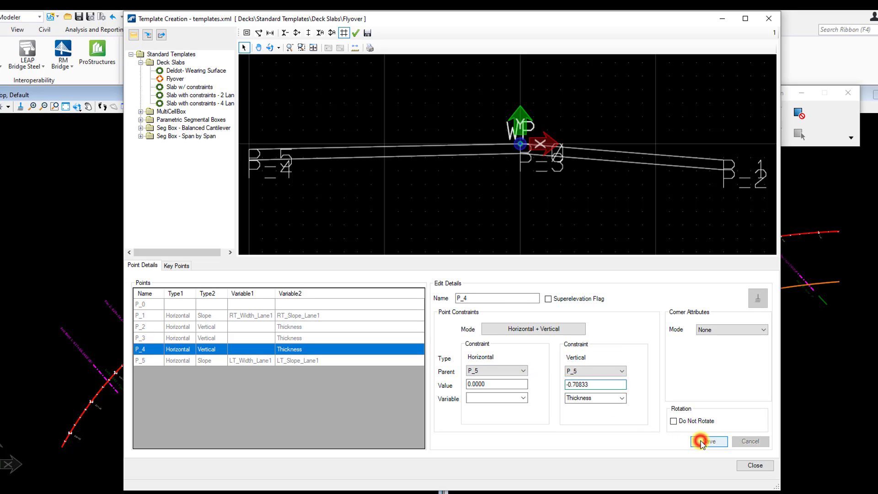
Set the horizontal constraint value of point P_5 to -35.5, keeping P_0 as parent and the LT_Width_Lane1 variable.
click(338, 362)
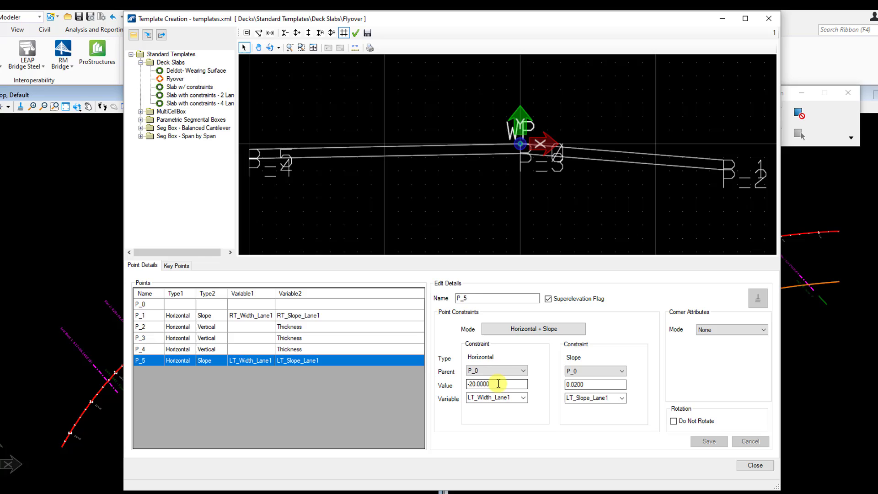
drag(494, 384, 453, 382)
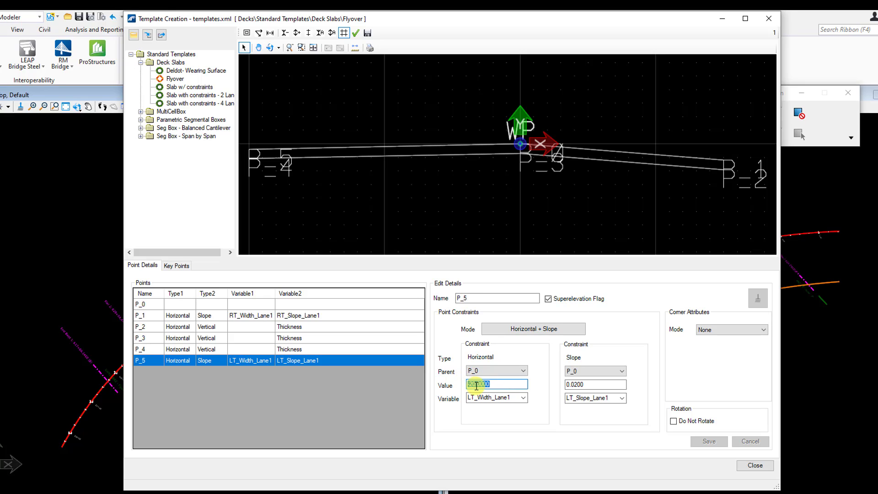
click(524, 151)
click(495, 381)
drag(496, 384, 482, 383)
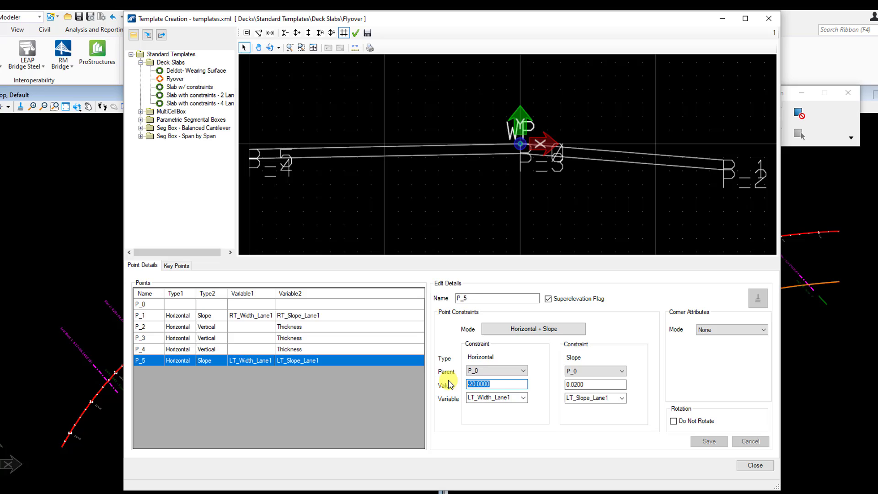
text(-35)
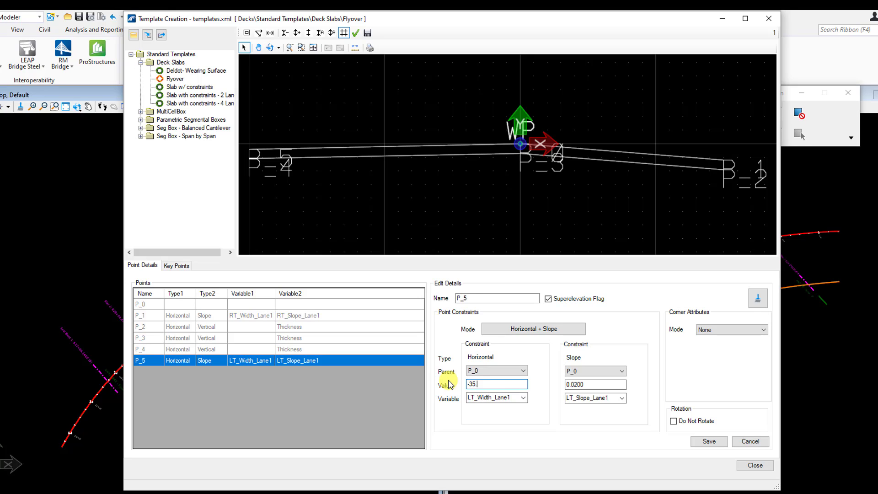
text(.5)
Set the slope constraint value of point P_5 to -.0803 and save the point.
click(595, 384)
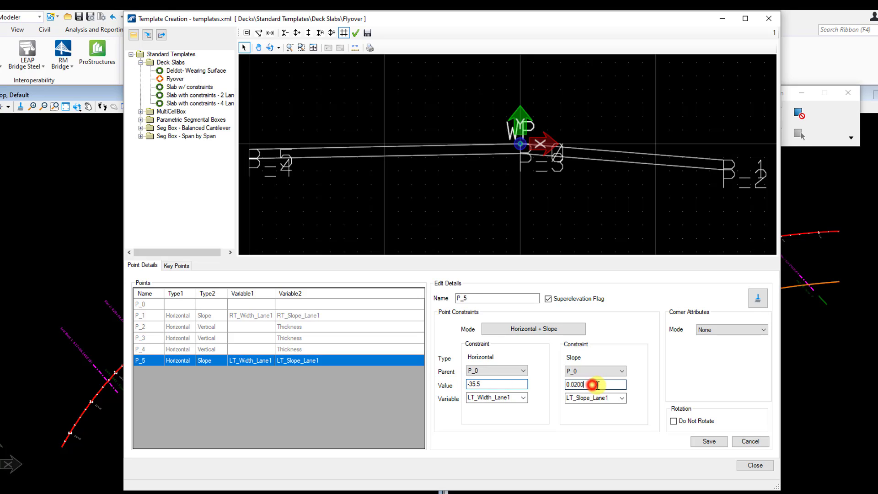
double_click(595, 384)
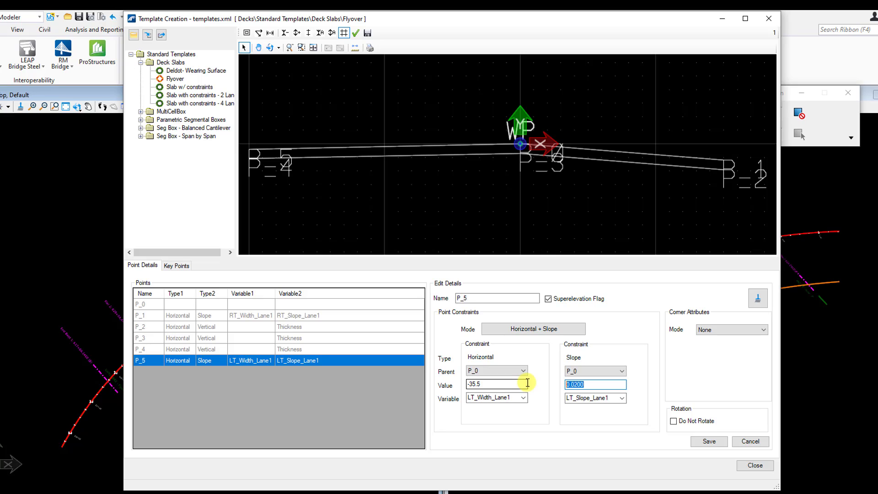
text(-.0803)
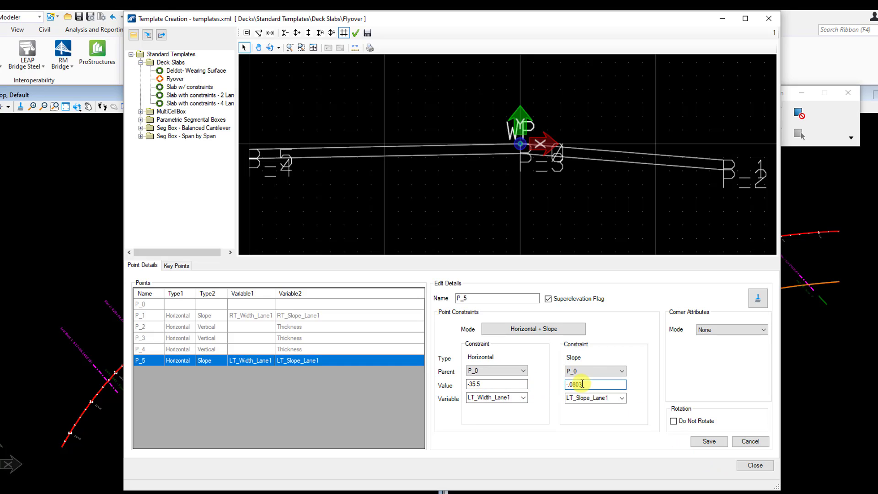
drag(583, 384, 564, 387)
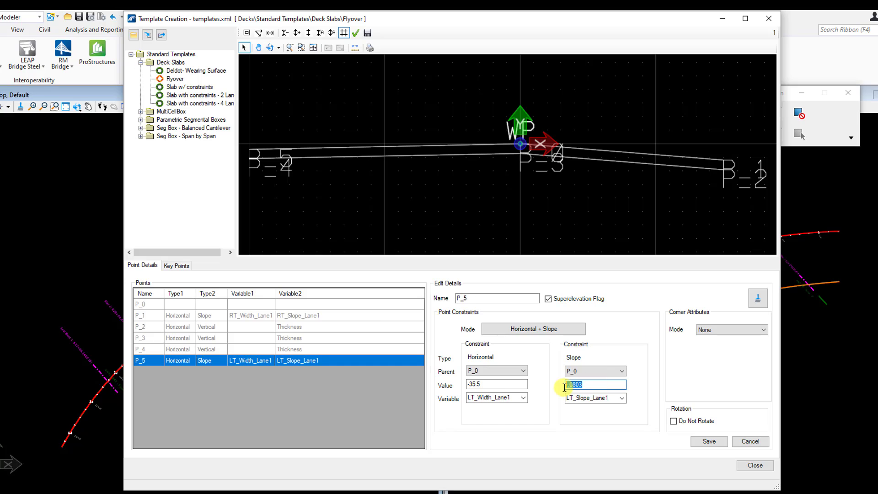
click(517, 384)
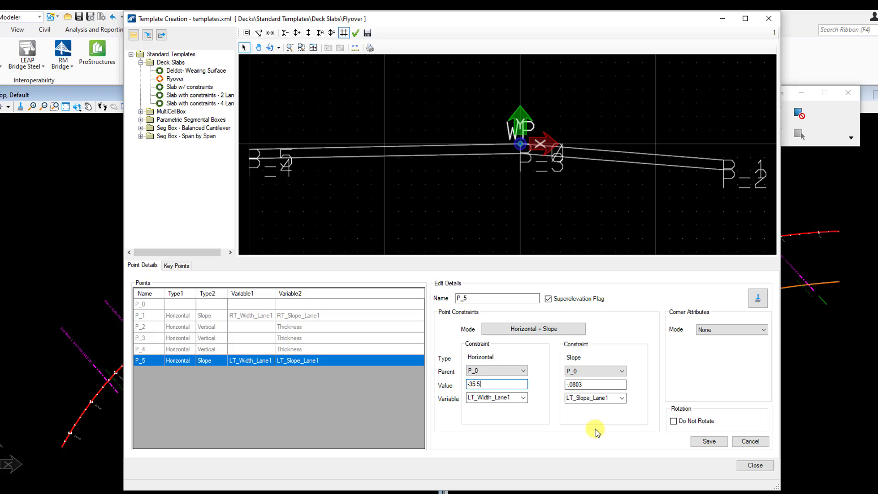
click(699, 442)
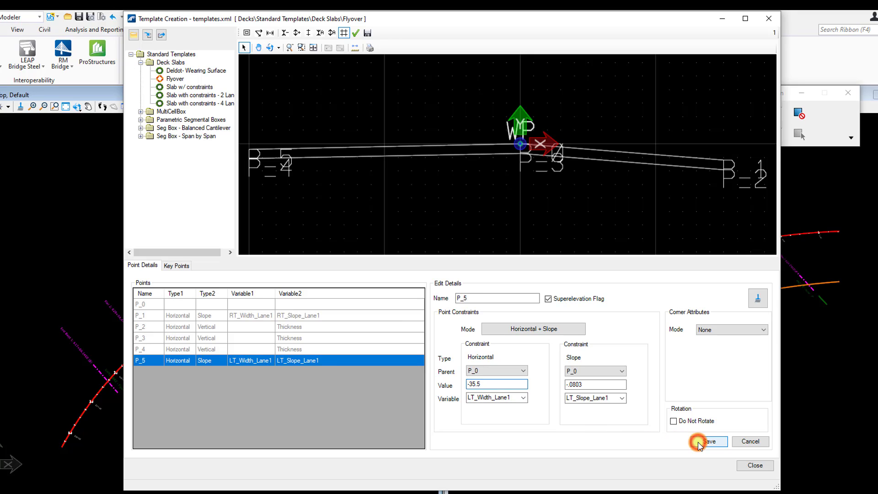